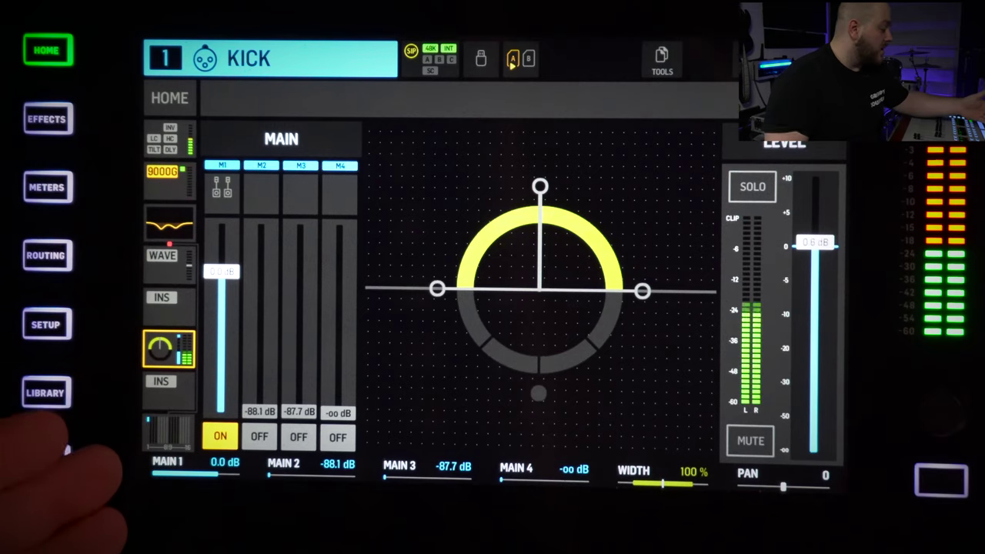
# Turn on the kick's Main 2 send at about -1.4 dB and bring up its bus sends.
pyautogui.click(259, 436)
pyautogui.moveTo(262, 384); pyautogui.dragTo(260, 279)
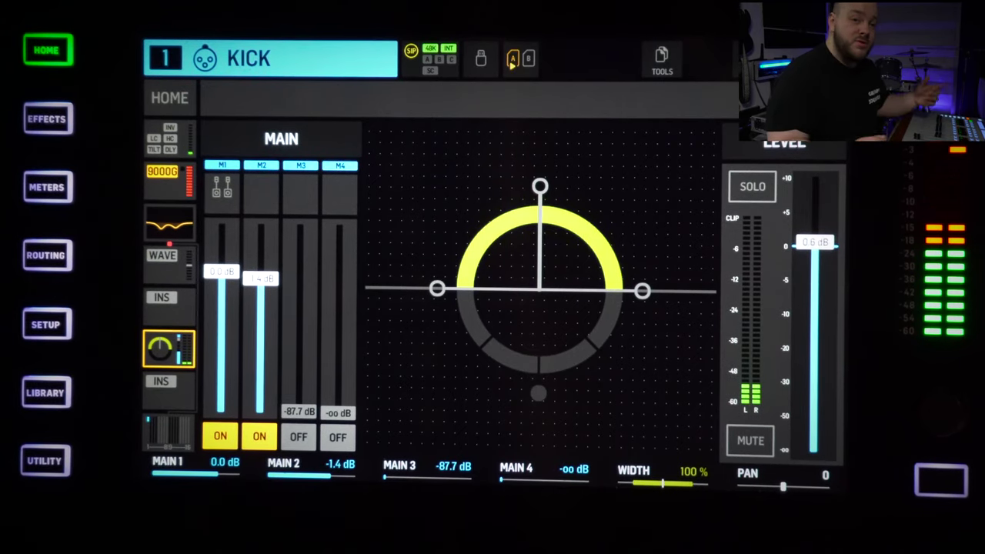
pyautogui.click(168, 431)
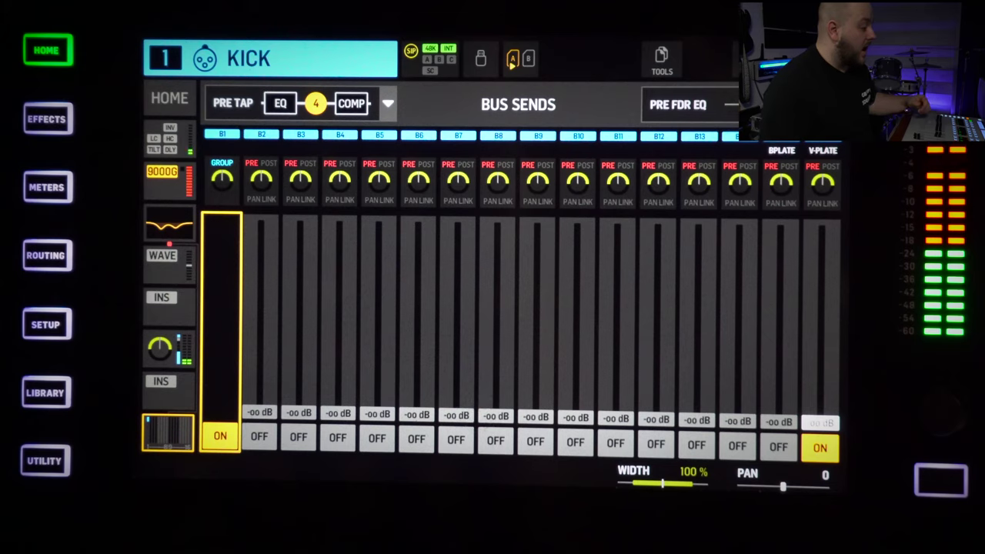
# Send the kick to bus 9 at about -7 dB, then check the snare's B9 send.
pyautogui.click(536, 441)
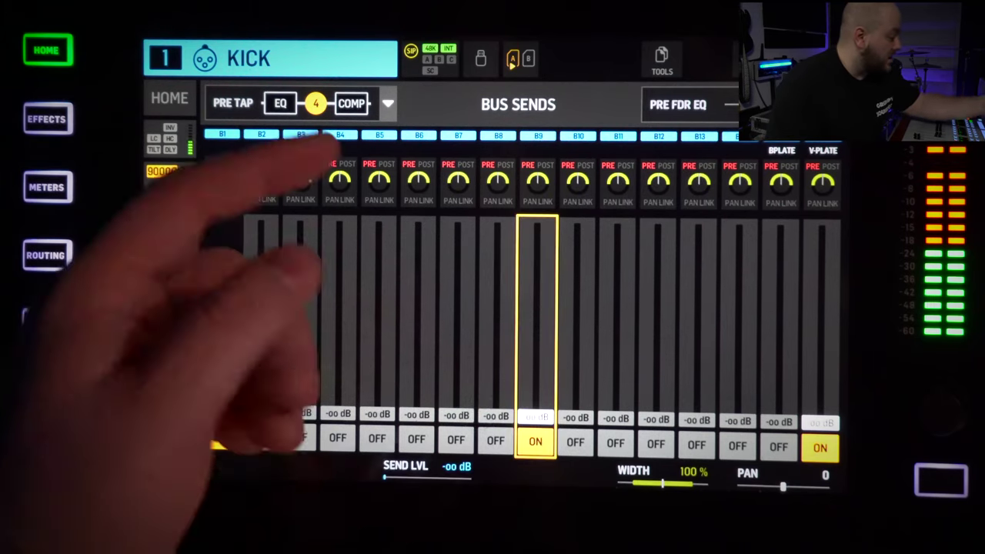
pyautogui.moveTo(536, 416); pyautogui.dragTo(536, 308)
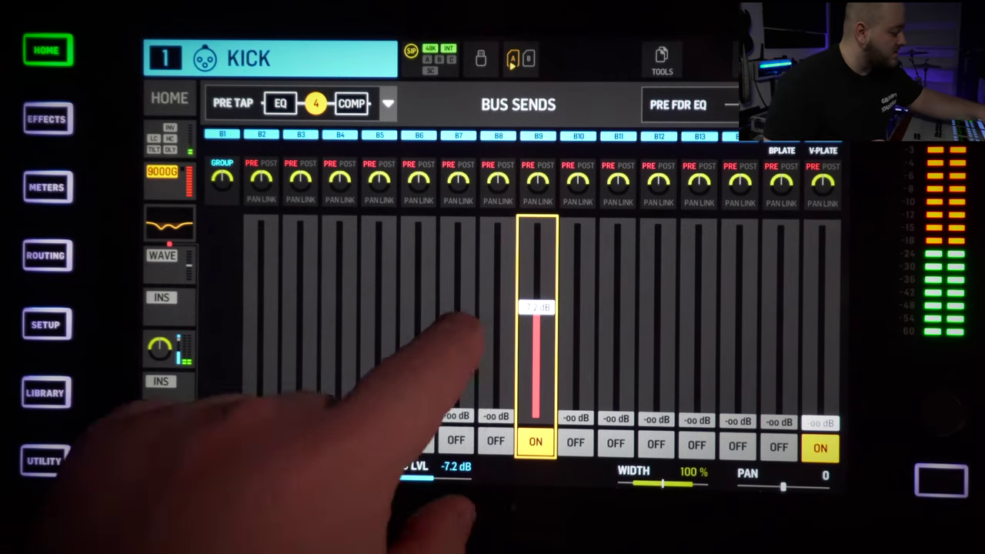
pyautogui.click(469, 330)
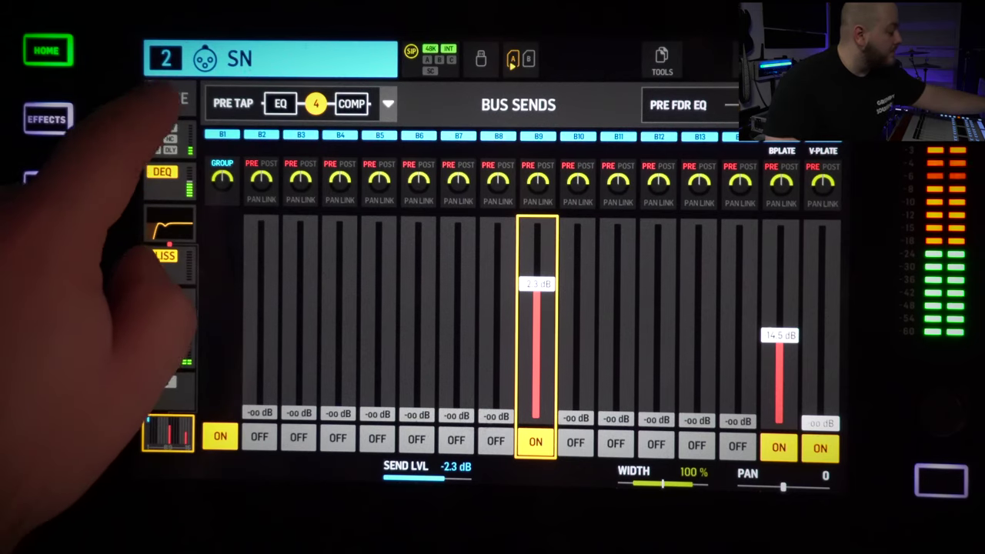
pyautogui.click(170, 98)
# Assign KICK, SN CRD 2, TOM CRD 4 and FLOOR CRD 5 as main inputs of channels 26 onward.
pyautogui.click(339, 223)
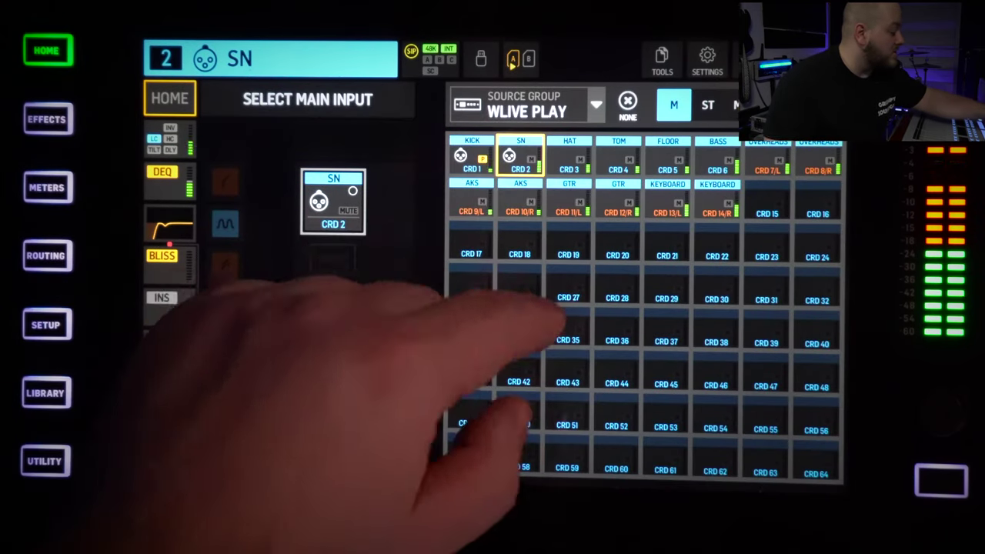
pyautogui.click(472, 157)
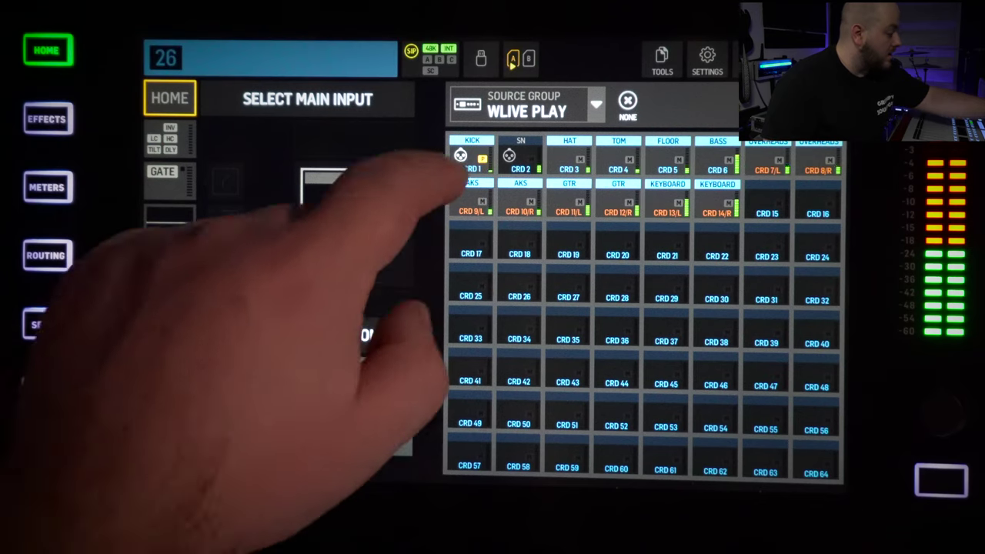
pyautogui.click(521, 158)
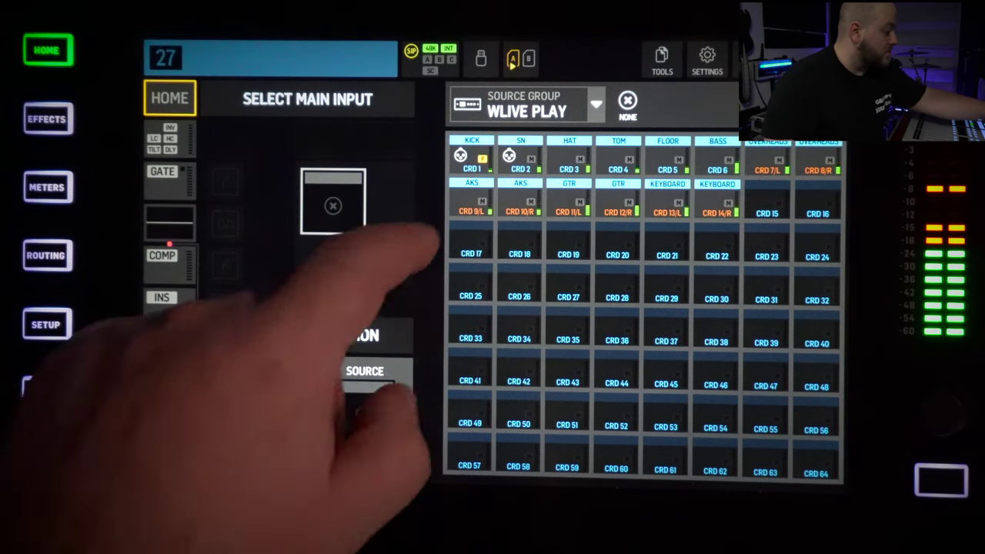
pyautogui.click(521, 157)
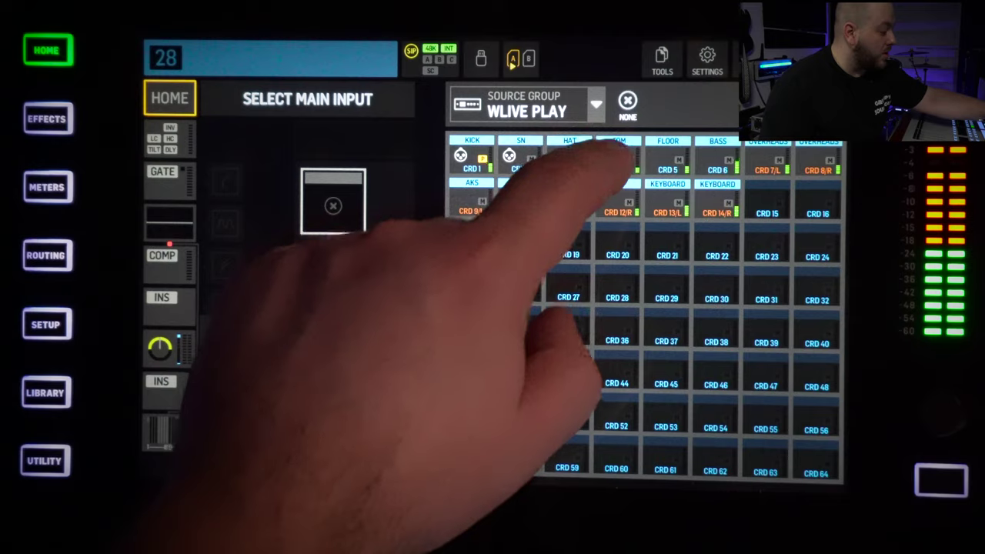
pyautogui.click(618, 158)
pyautogui.click(667, 158)
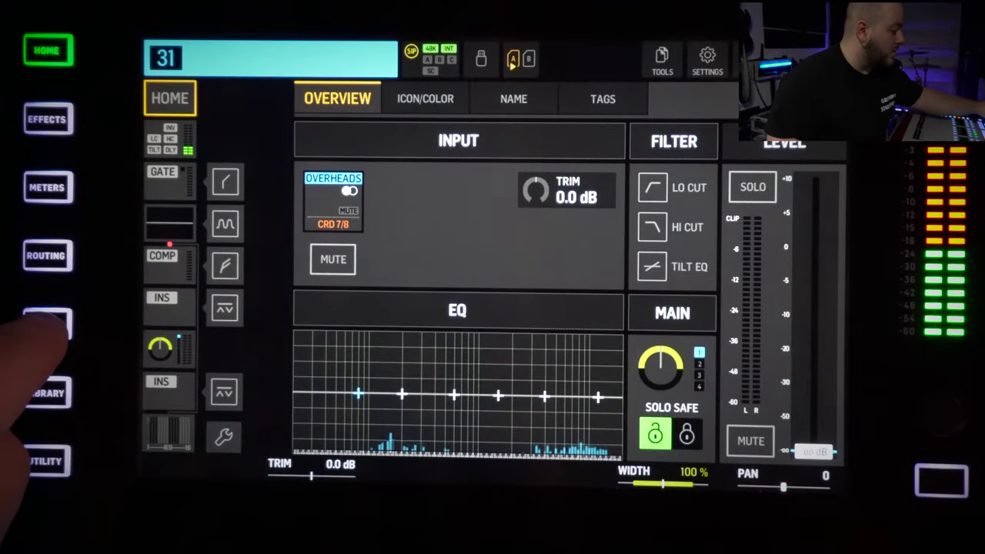
# Check the USB AUDIO IN/OUT channel count is 2/2 in Setup's Audio page, then go to Routing.
pyautogui.click(46, 324)
pyautogui.click(274, 98)
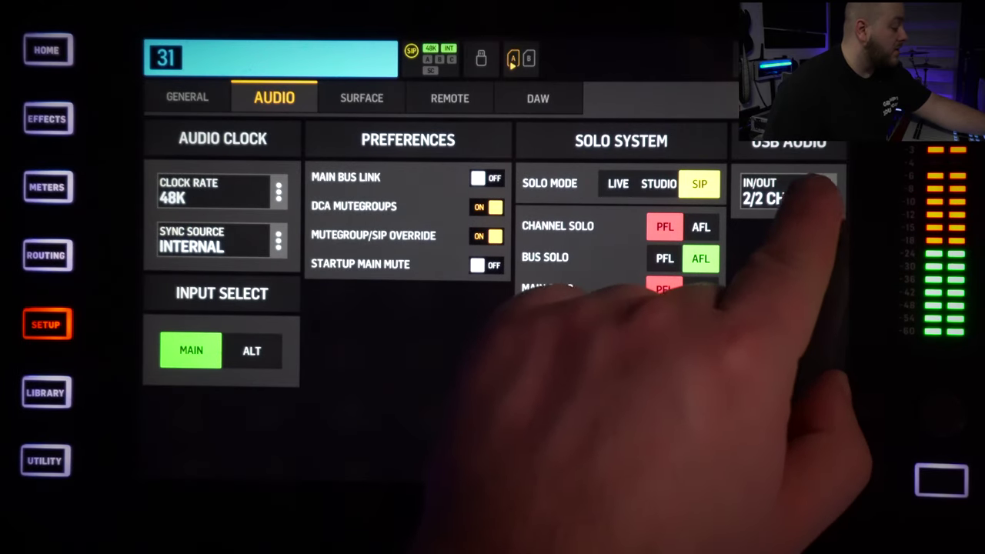
pyautogui.click(823, 188)
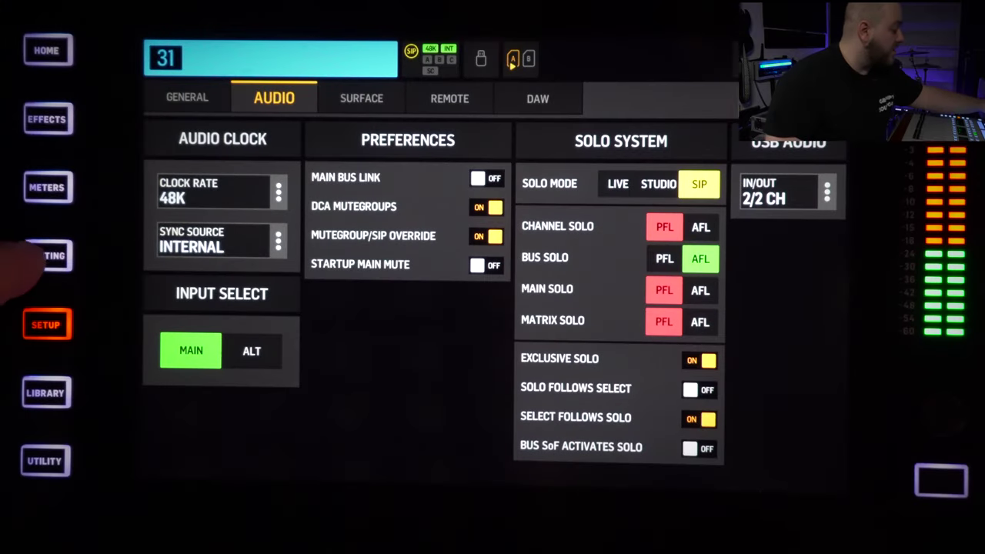
pyautogui.click(47, 255)
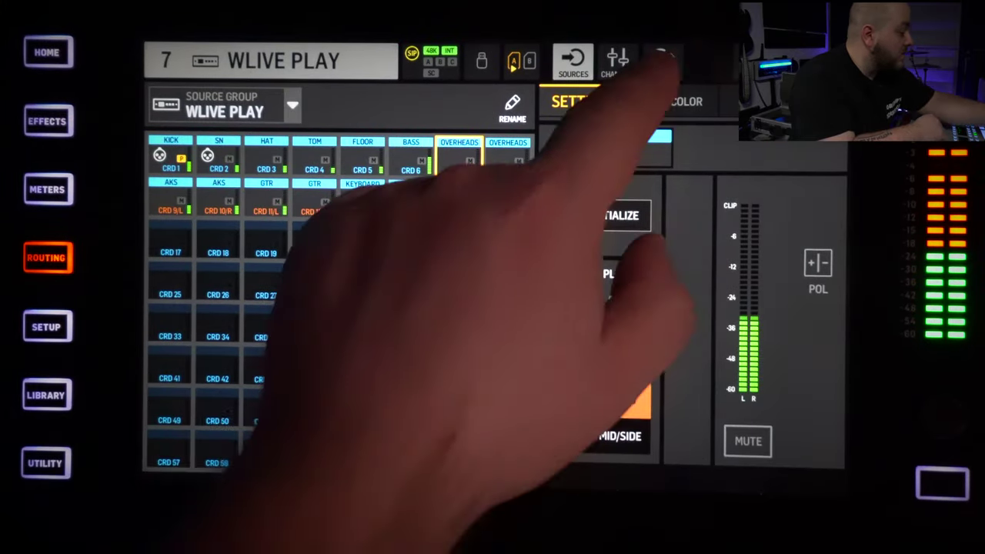
# Unlock the output patch, select the USB AUDIO output group and choose MAIN as source group.
pyautogui.click(662, 57)
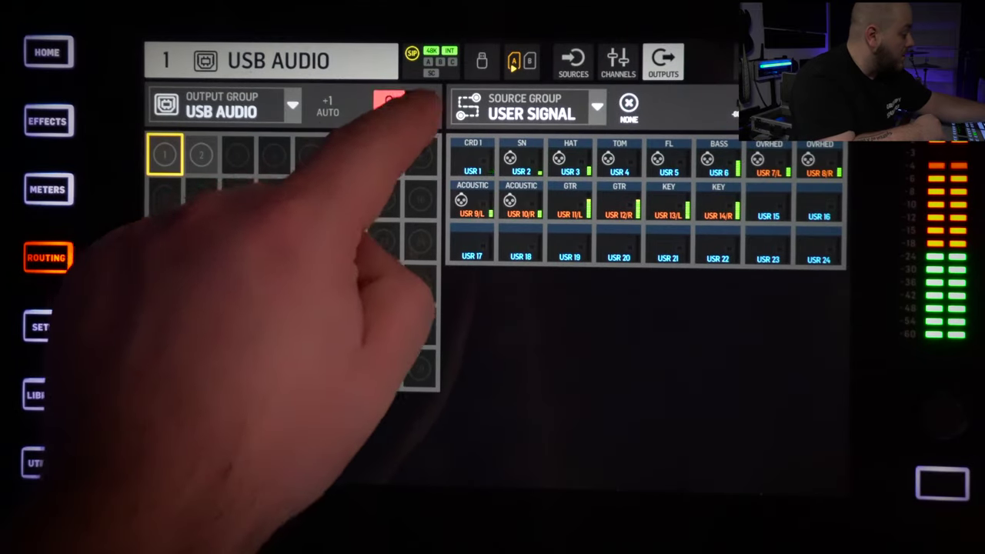
pyautogui.click(420, 106)
pyautogui.click(177, 106)
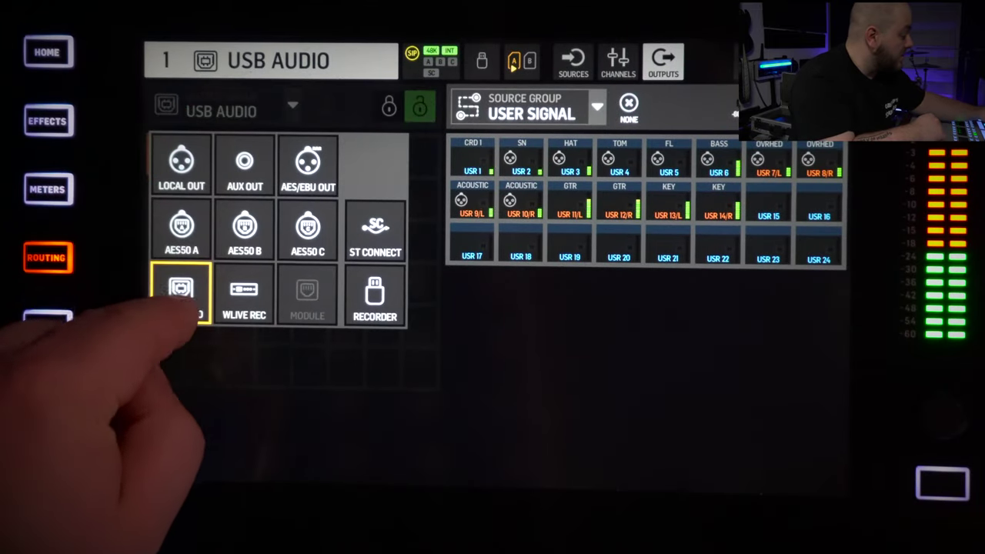
pyautogui.click(180, 285)
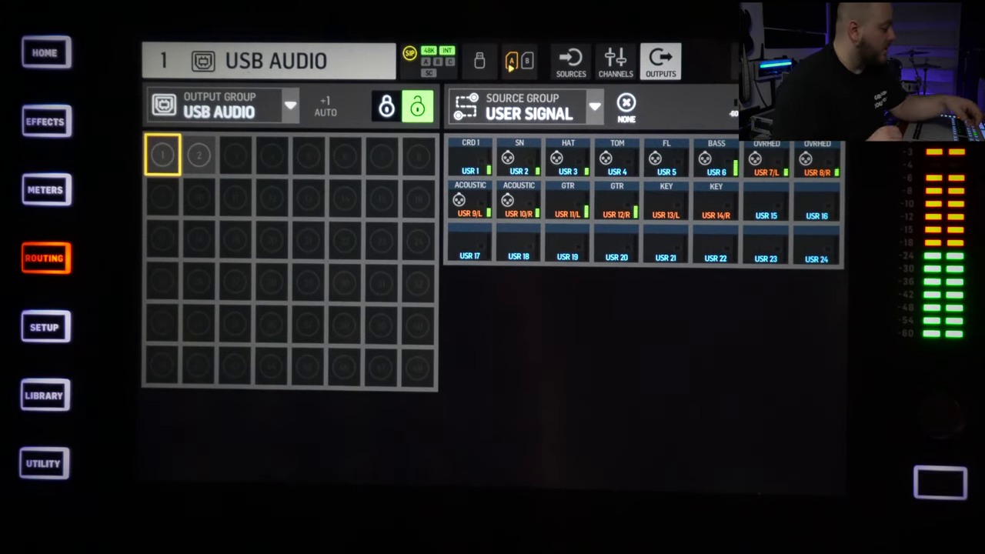
pyautogui.click(523, 106)
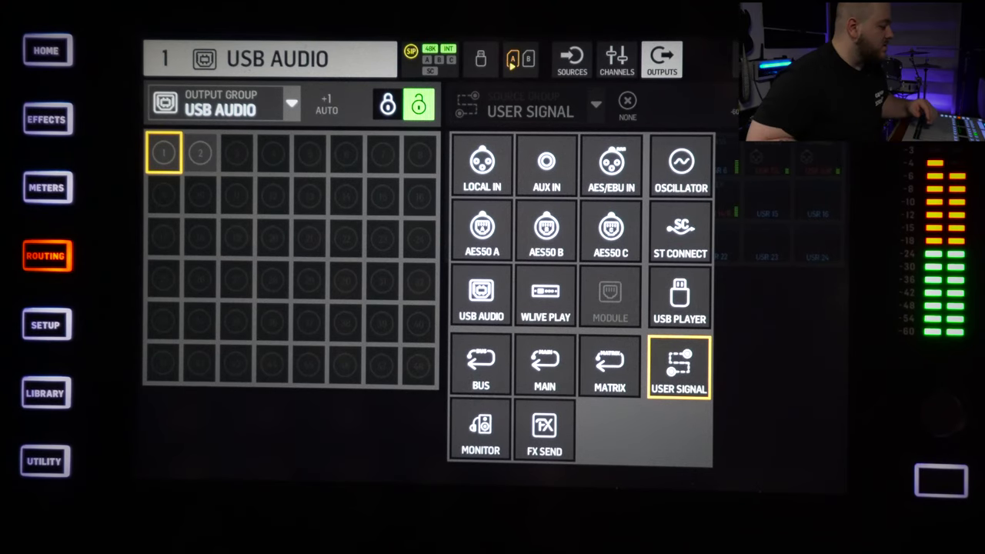
pyautogui.click(545, 365)
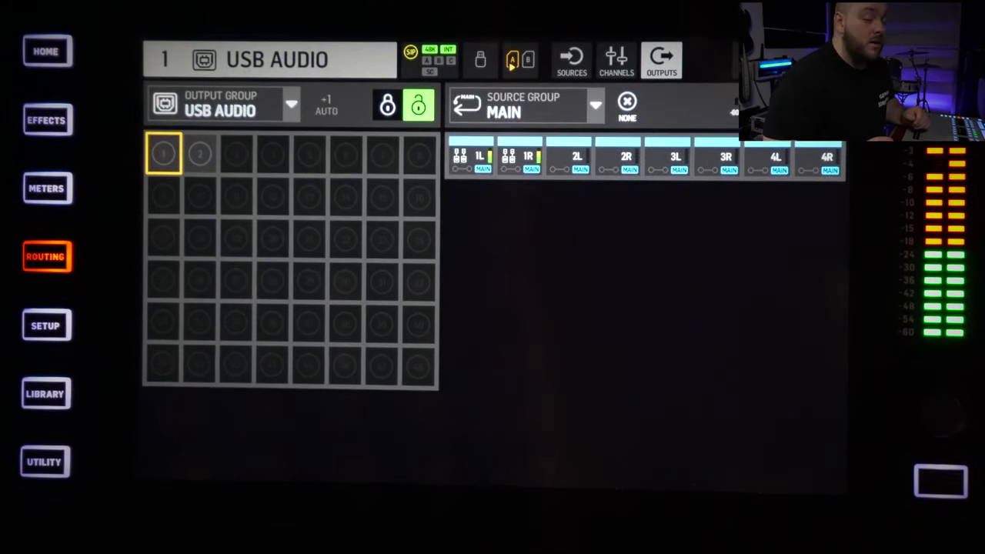
# Patch MAIN 1L and 1R into USB outputs 1 and 2.
pyautogui.click(523, 106)
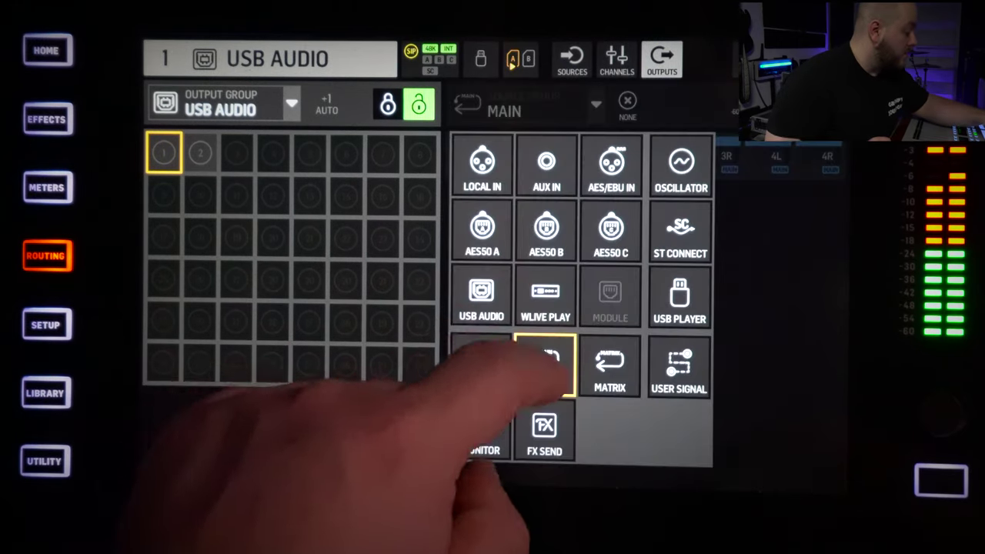
pyautogui.click(545, 366)
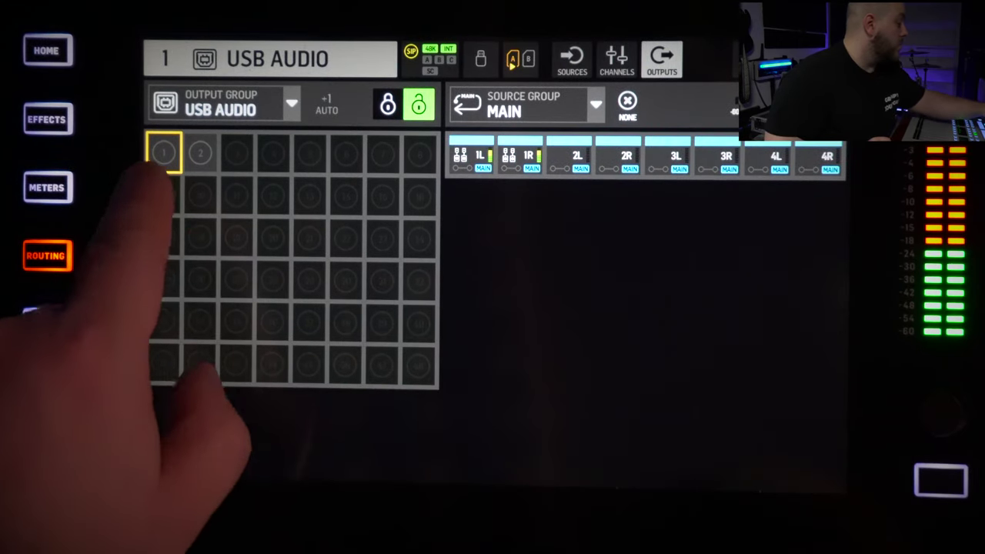
pyautogui.click(471, 156)
pyautogui.click(200, 153)
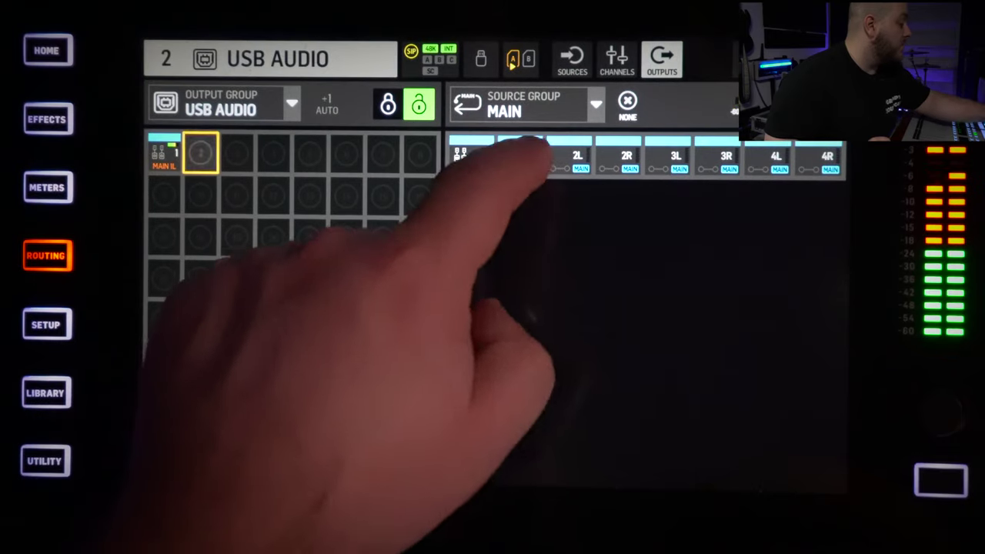
pyautogui.click(520, 156)
# Repatch USB outputs 1 and 2 to BUS 9L and 9R.
pyautogui.click(524, 106)
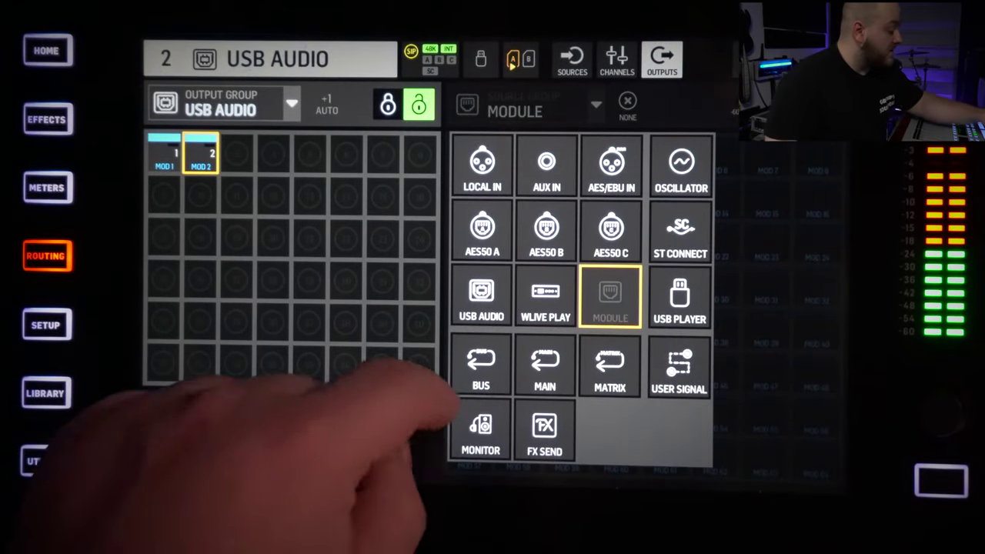
pyautogui.click(481, 365)
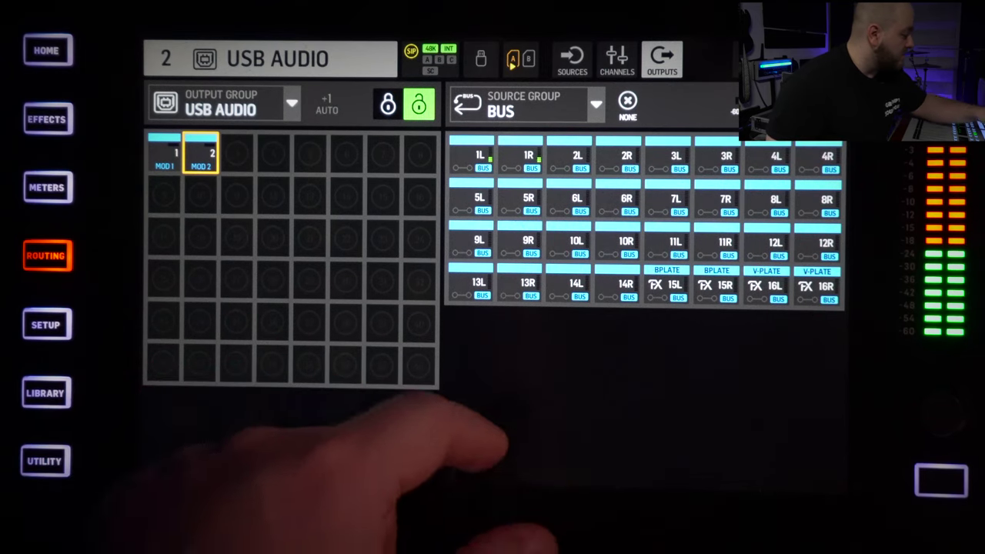
pyautogui.click(164, 152)
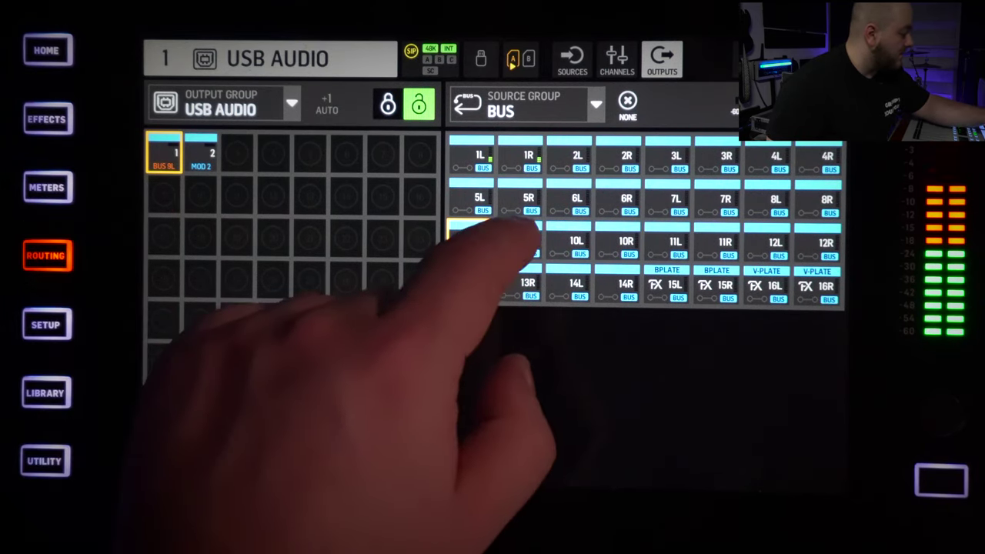
pyautogui.click(185, 153)
pyautogui.click(528, 242)
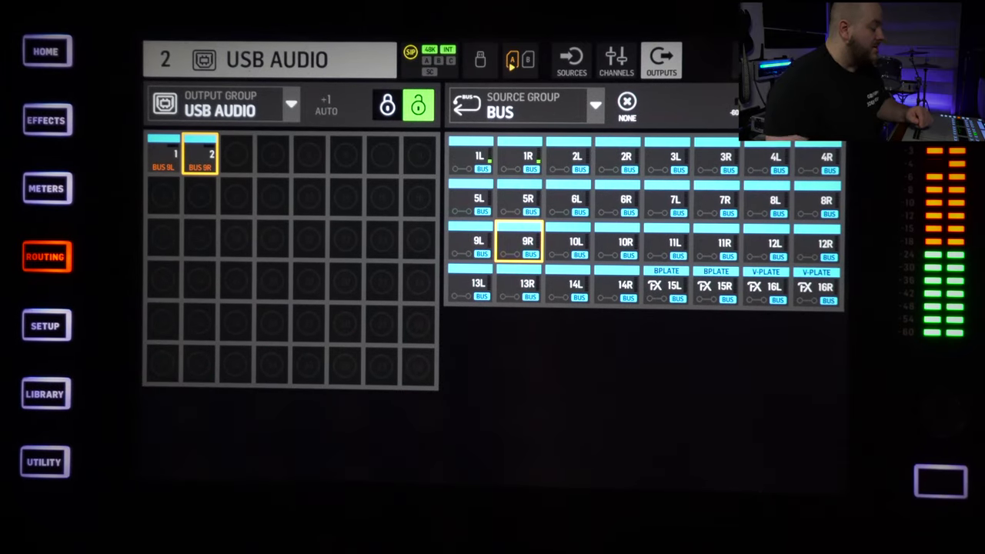